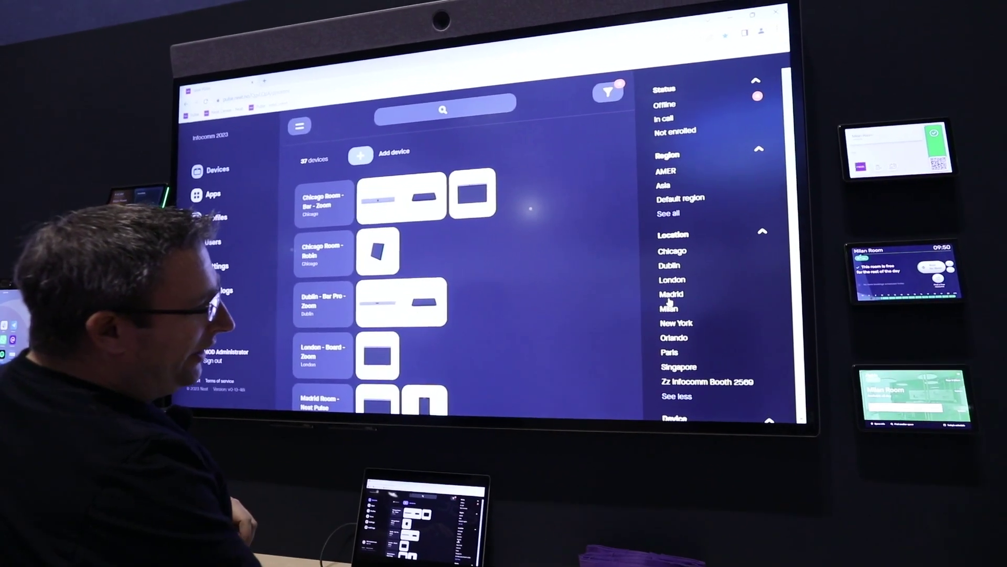
- Filter the device list to Milan and open the Milan - App Wall Neat Board details
left_click(670, 312)
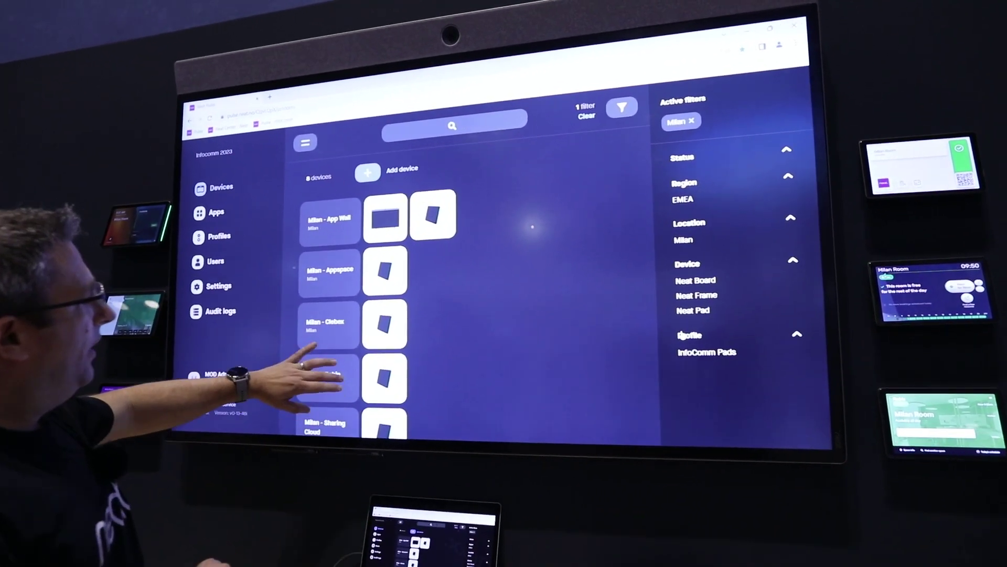
scroll(339, 355, "down", 3)
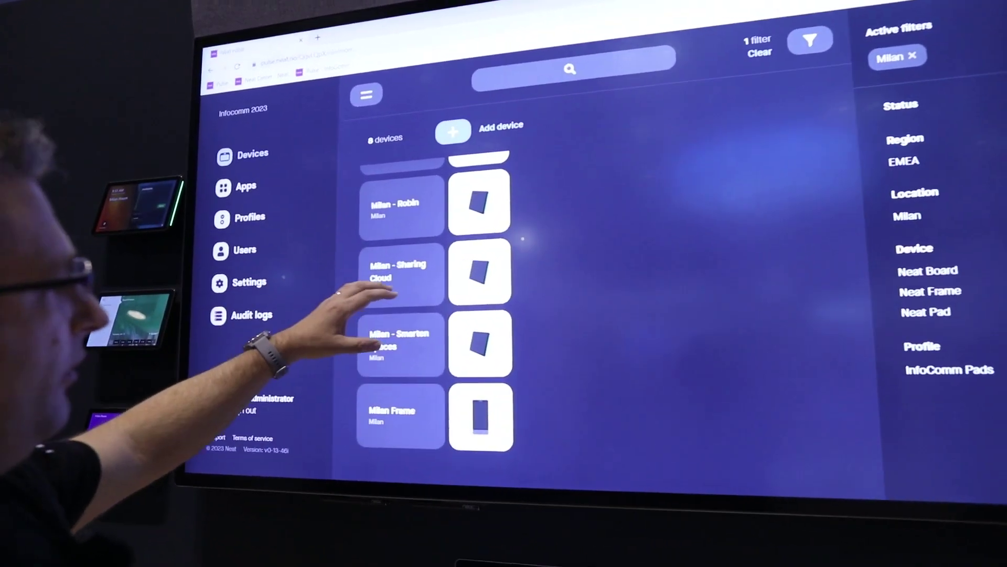
scroll(354, 315, "up", 2)
scroll(394, 315, "up", 1)
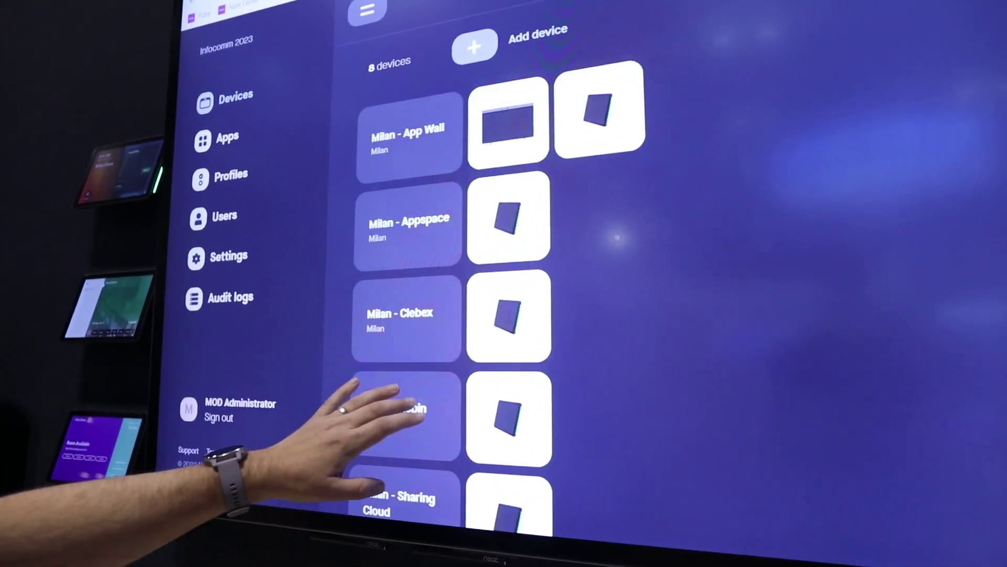
left_click(488, 205)
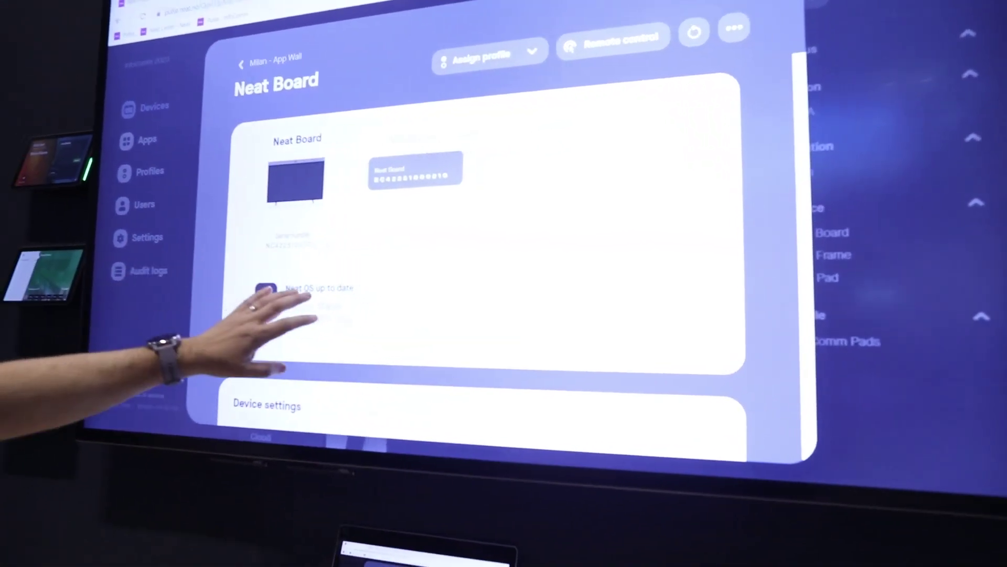
scroll(472, 276, "down", 3)
scroll(280, 331, "down", 1)
left_click(280, 315)
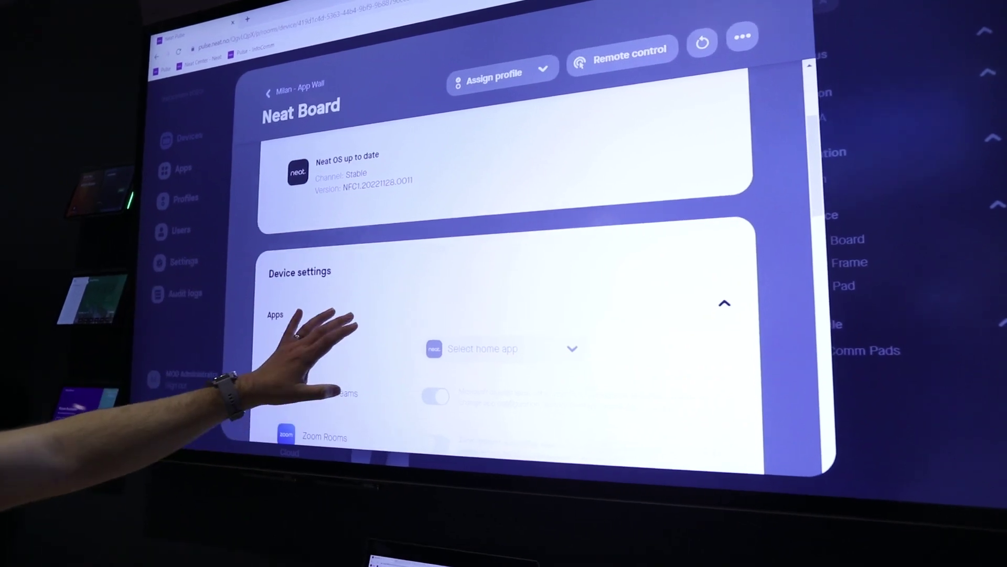
scroll(338, 330, "down", 1)
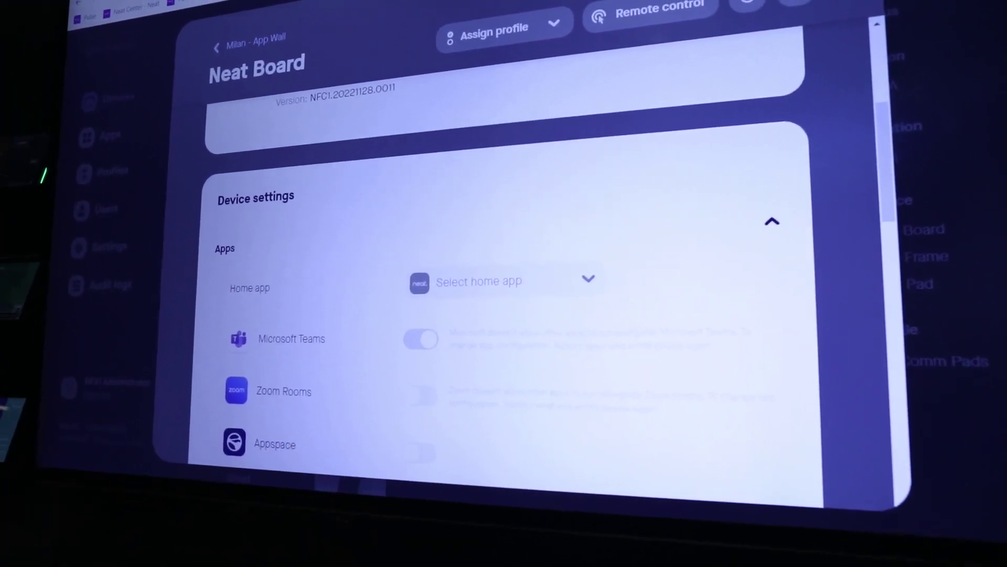
scroll(483, 315, "up", 2)
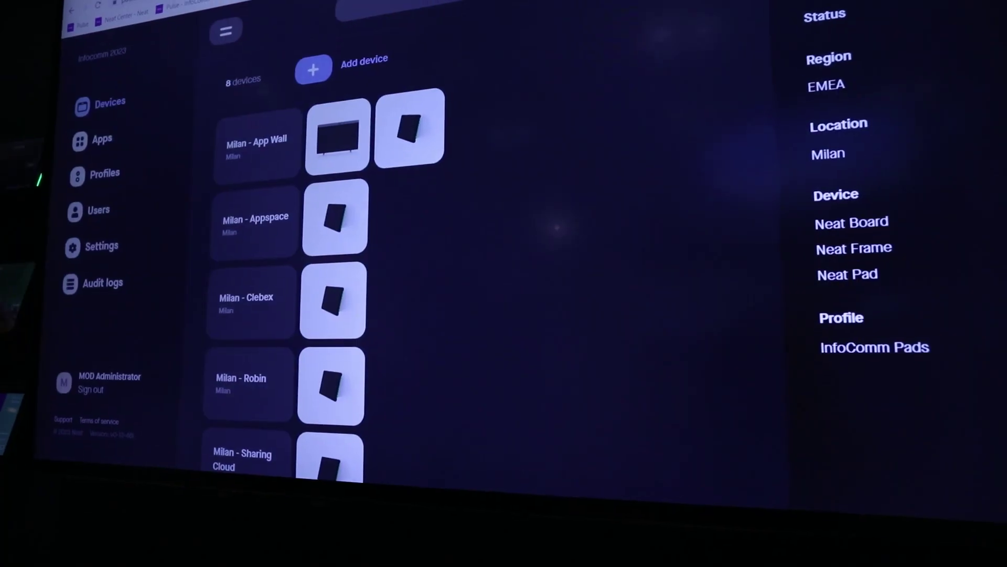
- Open the Milan - App Wall Neat Pad and request a remote control session on it
left_click(338, 323)
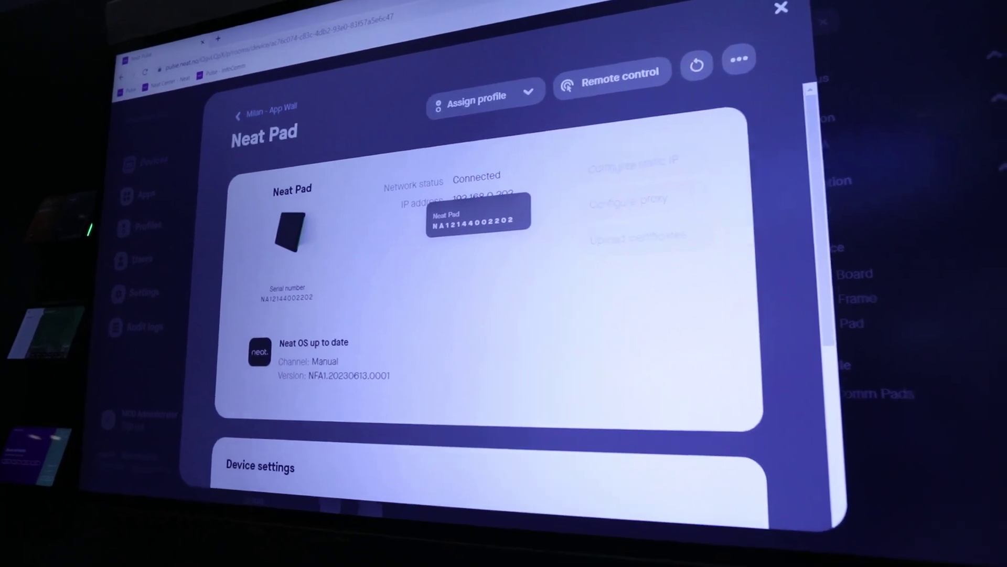
scroll(270, 282, "down", 2)
scroll(247, 360, "up", 2)
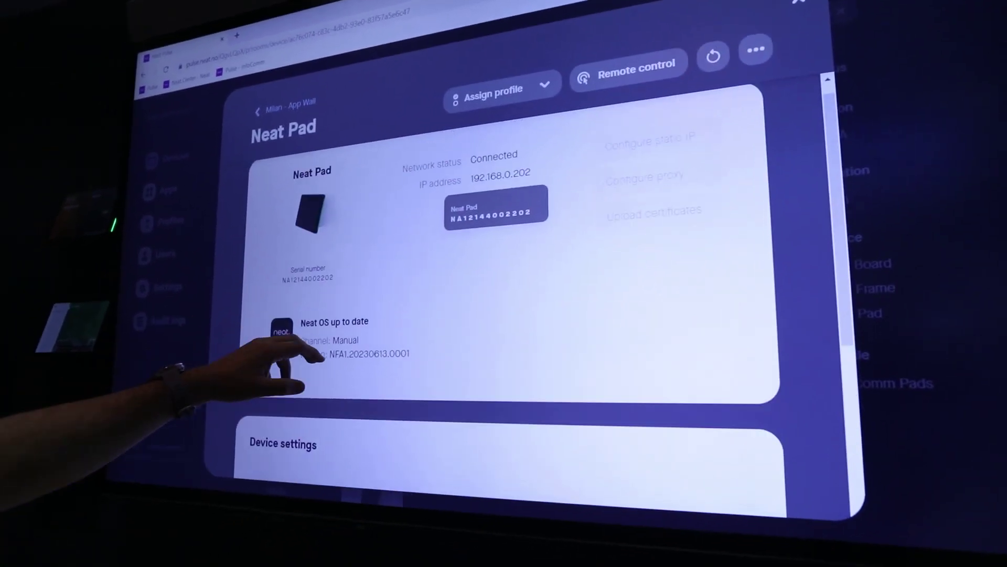
left_click(630, 60)
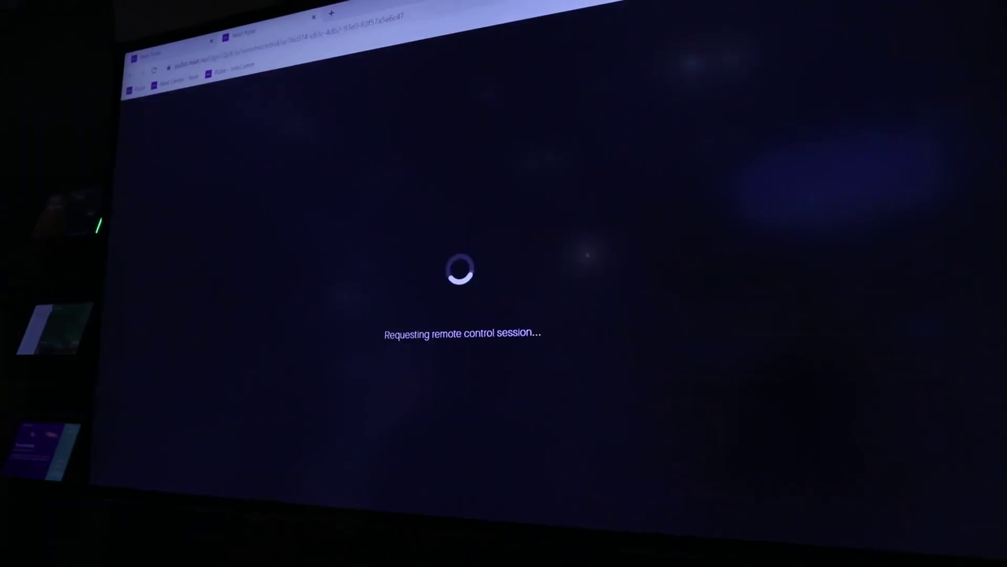